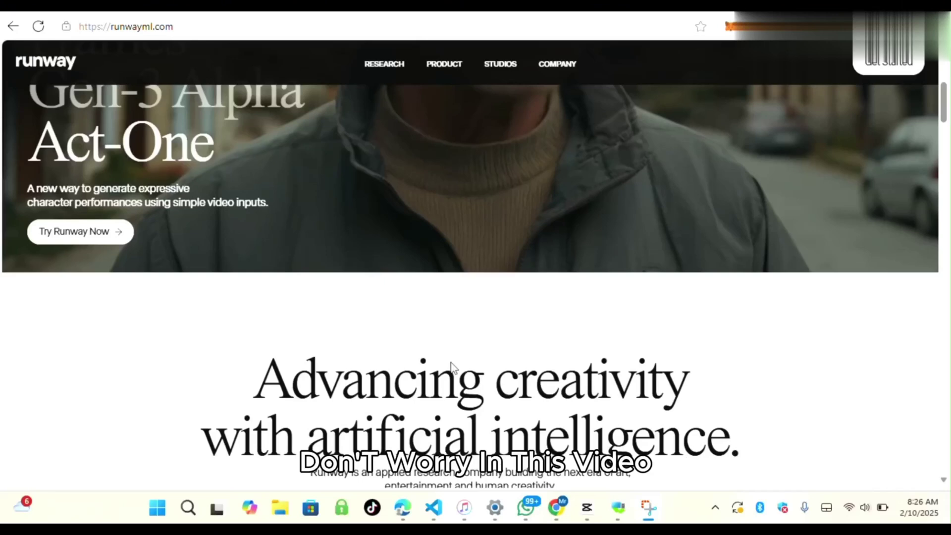
Step: Scroll through the runwayml.com homepage before heading to the Runway login page
{"action": "scroll", "coordinate": [452, 367], "scroll_direction": "up", "scroll_amount": 1}
{"action": "scroll", "coordinate": [454, 368], "scroll_direction": "down", "scroll_amount": 6}
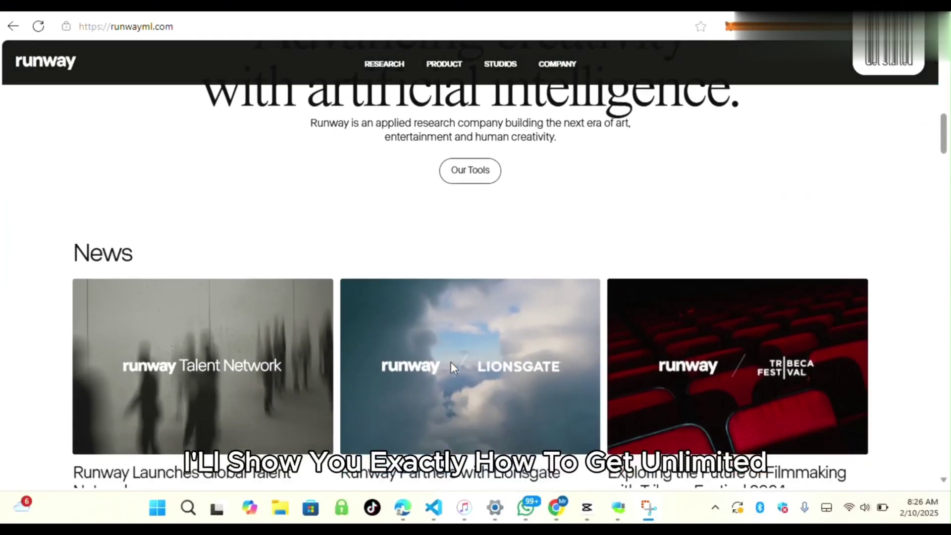
{"action": "scroll", "coordinate": [452, 367], "scroll_direction": "down", "scroll_amount": 10}
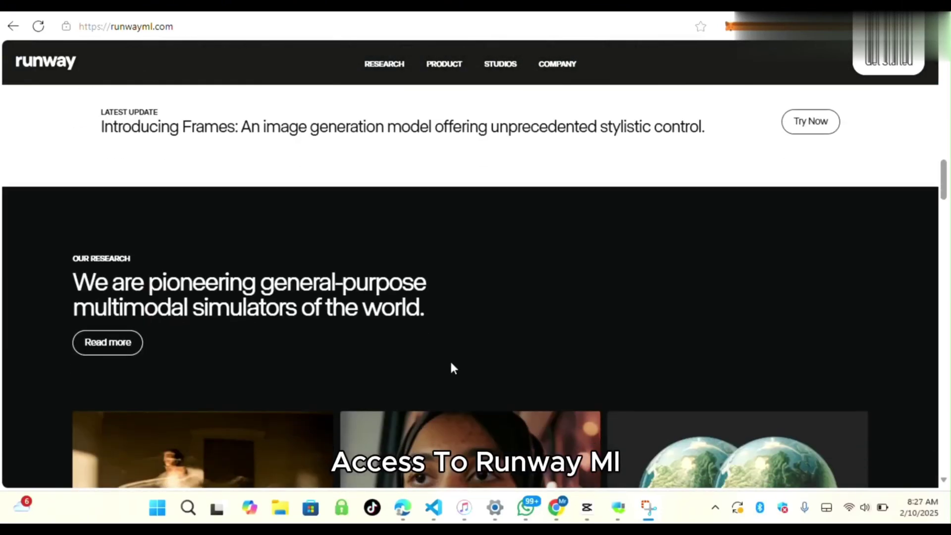
{"action": "scroll", "coordinate": [452, 368], "scroll_direction": "down", "scroll_amount": 10}
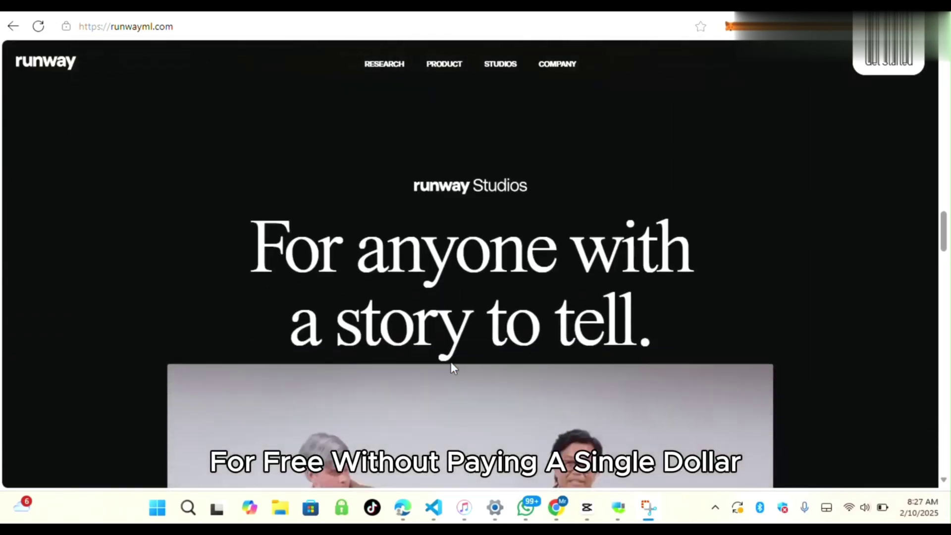
{"action": "scroll", "coordinate": [451, 368], "scroll_direction": "down", "scroll_amount": 4}
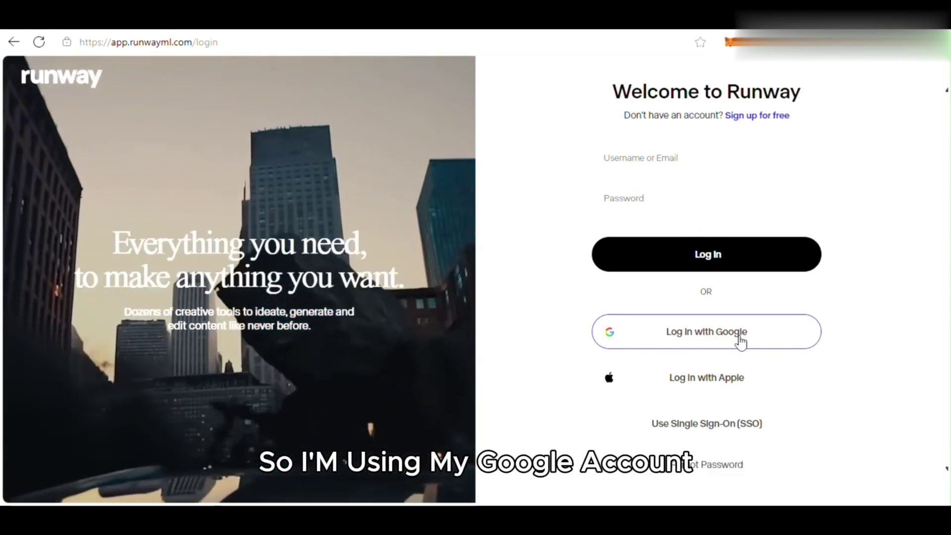
Step: Log in to Runway with Google, choosing the first listed account
{"action": "left_click", "coordinate": [702, 328]}
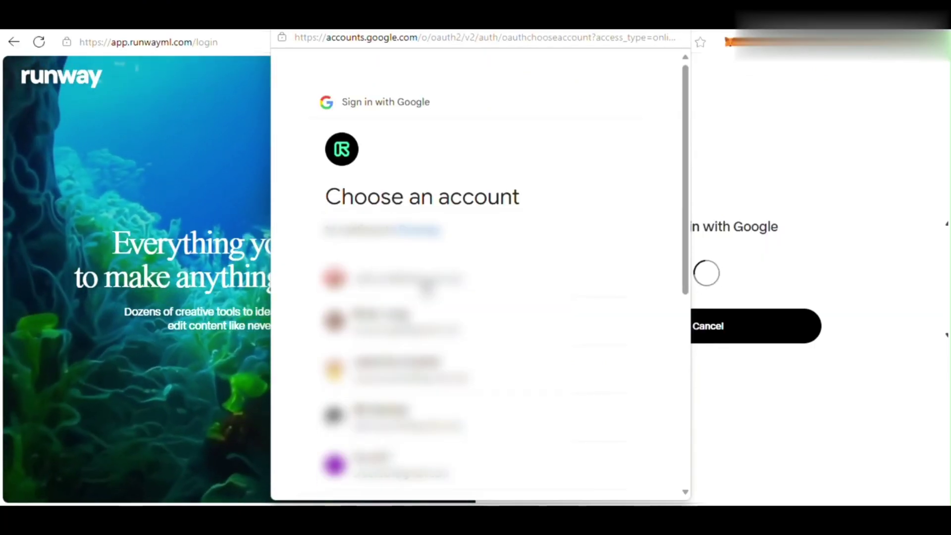
{"action": "left_click", "coordinate": [425, 285]}
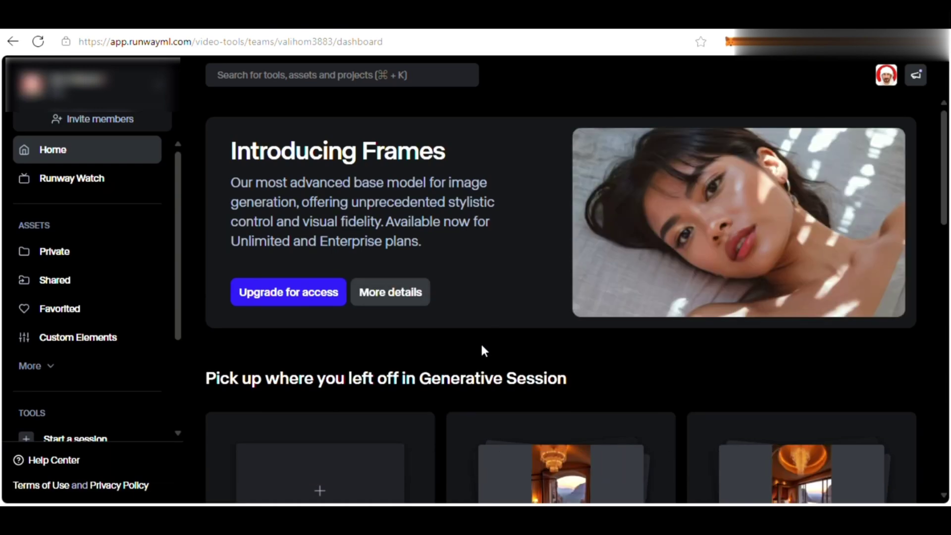
Step: Scroll the Home dashboard to look over the Runway's AI Tools section
{"action": "scroll", "coordinate": [483, 351], "scroll_direction": "down", "scroll_amount": 6}
{"action": "scroll", "coordinate": [483, 337], "scroll_direction": "down", "scroll_amount": 4}
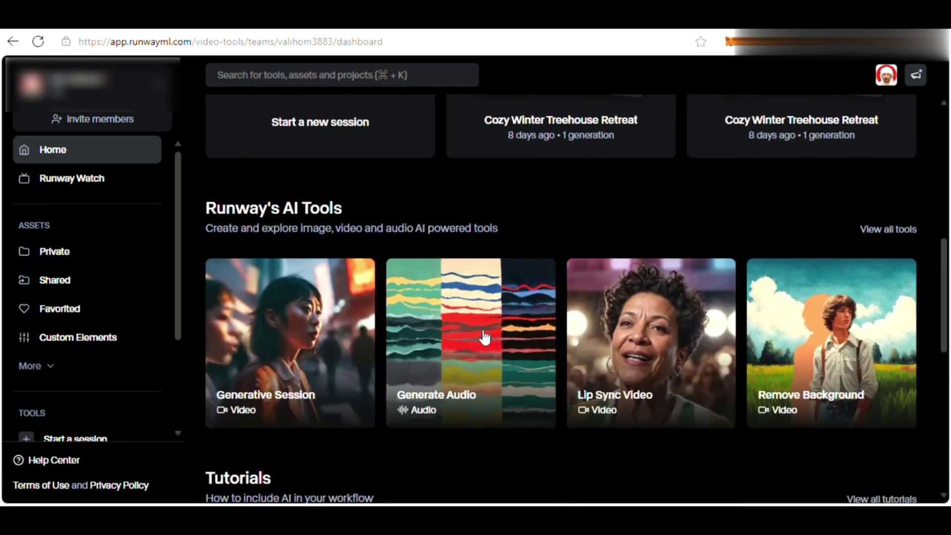
{"action": "scroll", "coordinate": [484, 337], "scroll_direction": "up", "scroll_amount": 5}
{"action": "scroll", "coordinate": [484, 338], "scroll_direction": "up", "scroll_amount": 5}
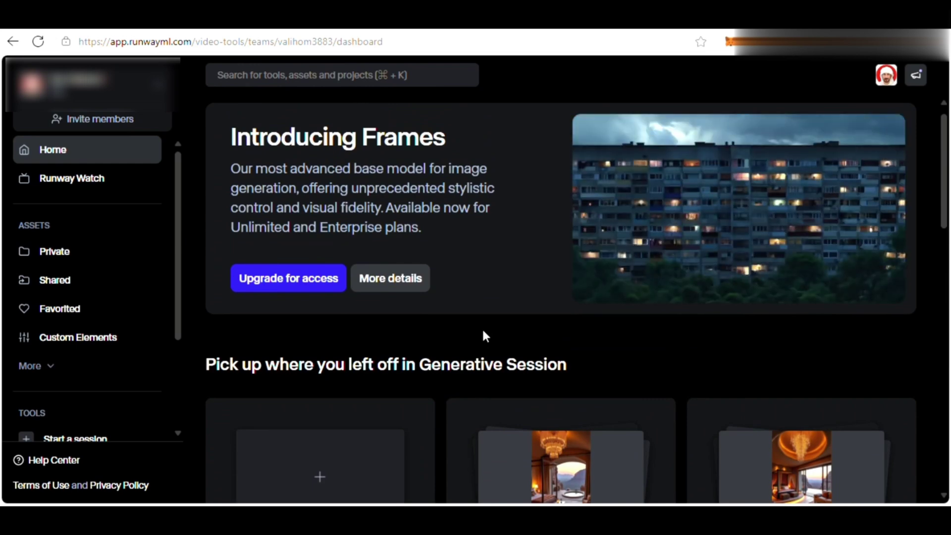
{"action": "scroll", "coordinate": [484, 337], "scroll_direction": "down", "scroll_amount": 7}
{"action": "scroll", "coordinate": [484, 326], "scroll_direction": "down", "scroll_amount": 5}
{"action": "scroll", "coordinate": [484, 327], "scroll_direction": "up", "scroll_amount": 10}
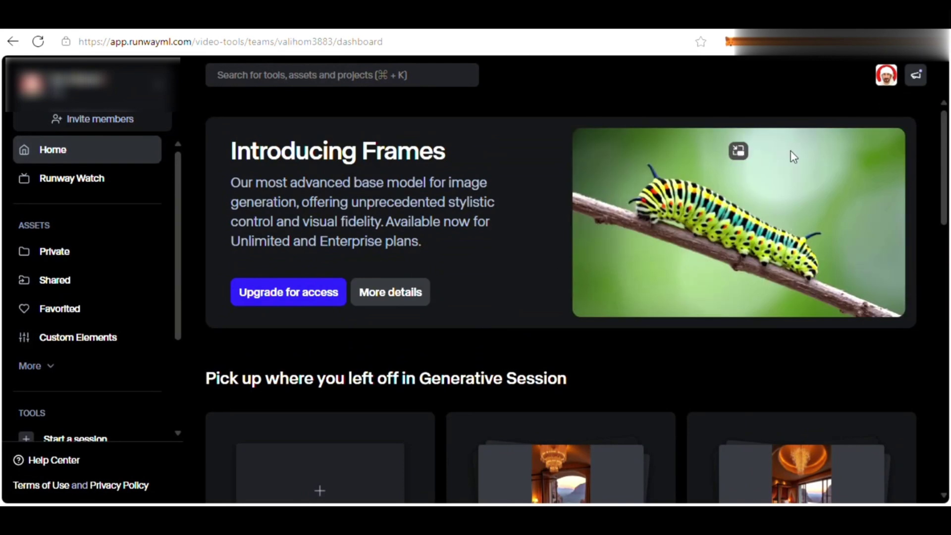
{"action": "scroll", "coordinate": [270, 218], "scroll_direction": "down", "scroll_amount": 7}
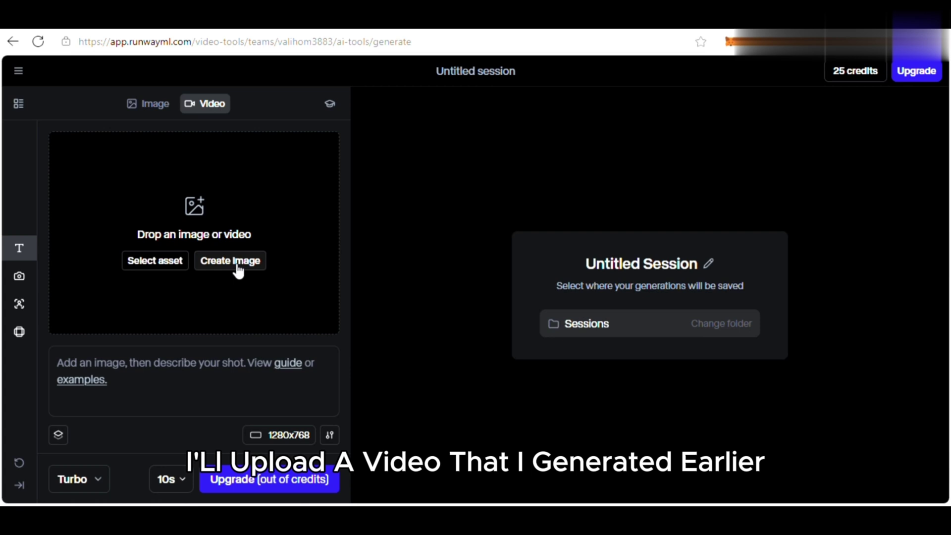
Step: Upload the pixverse video from the Downloads folder
{"action": "left_click", "coordinate": [191, 207]}
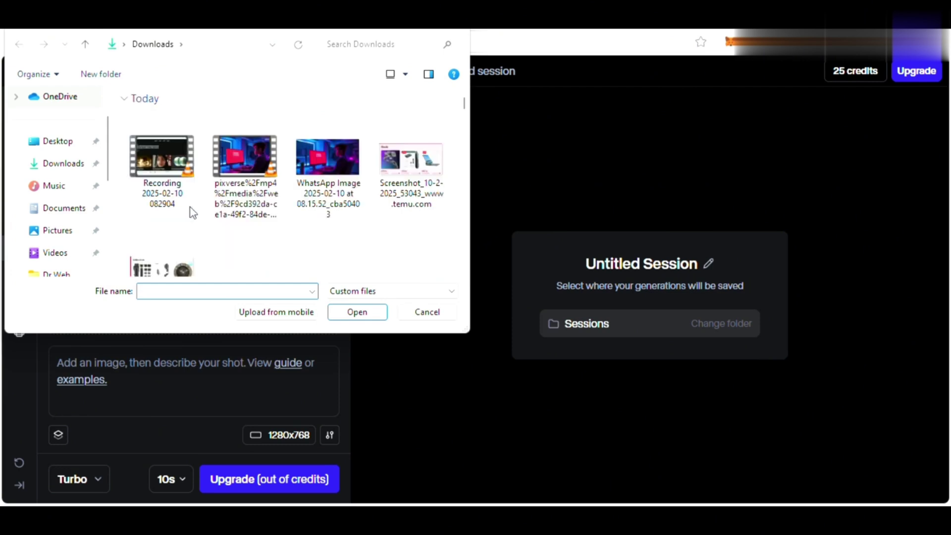
{"action": "left_click", "coordinate": [256, 167]}
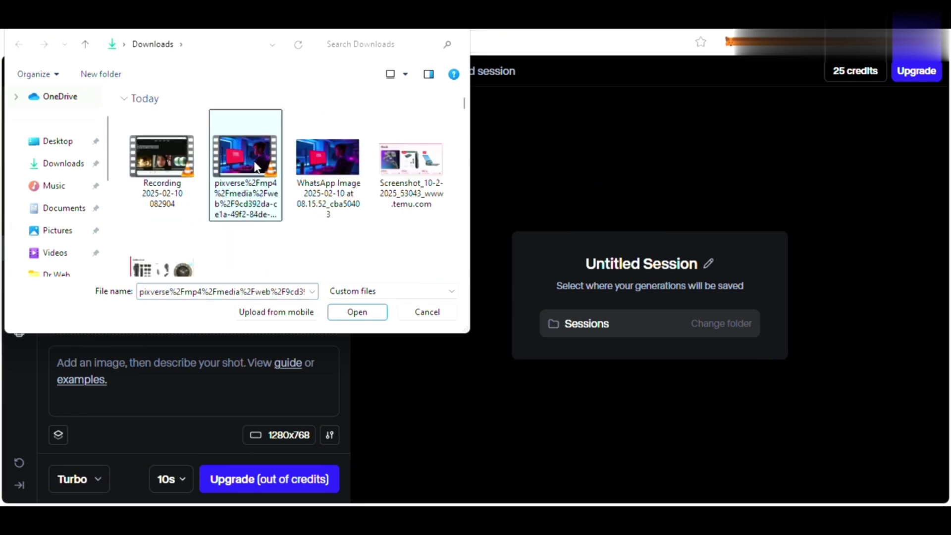
{"action": "left_click", "coordinate": [359, 313]}
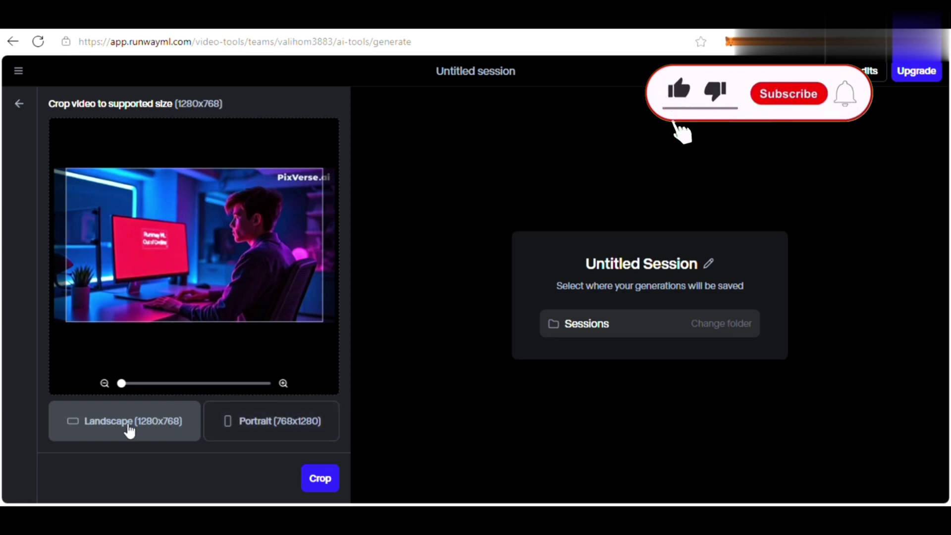
Step: Crop the video to Landscape 1280x768 and enter the prompt 'typing'
{"action": "left_click", "coordinate": [320, 479]}
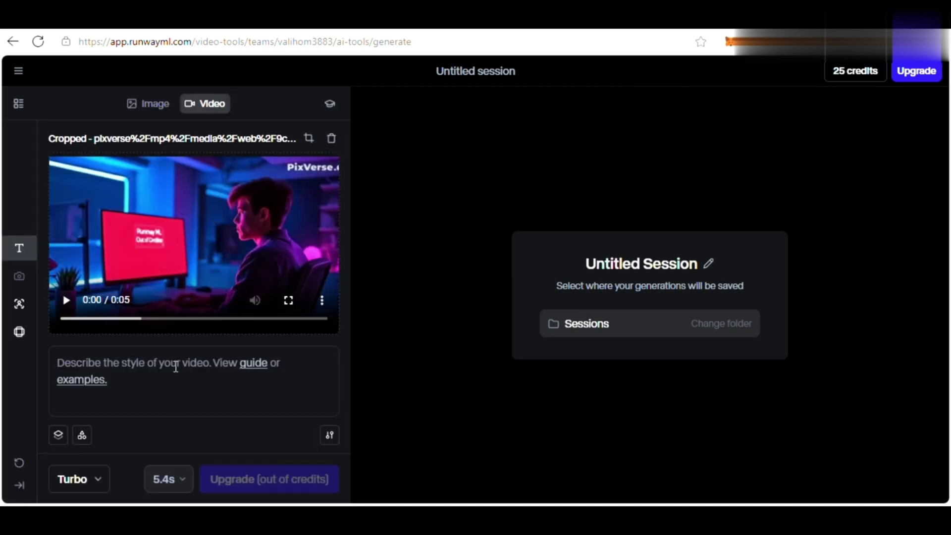
{"action": "left_click", "coordinate": [175, 366]}
{"action": "type", "text": "typin"}
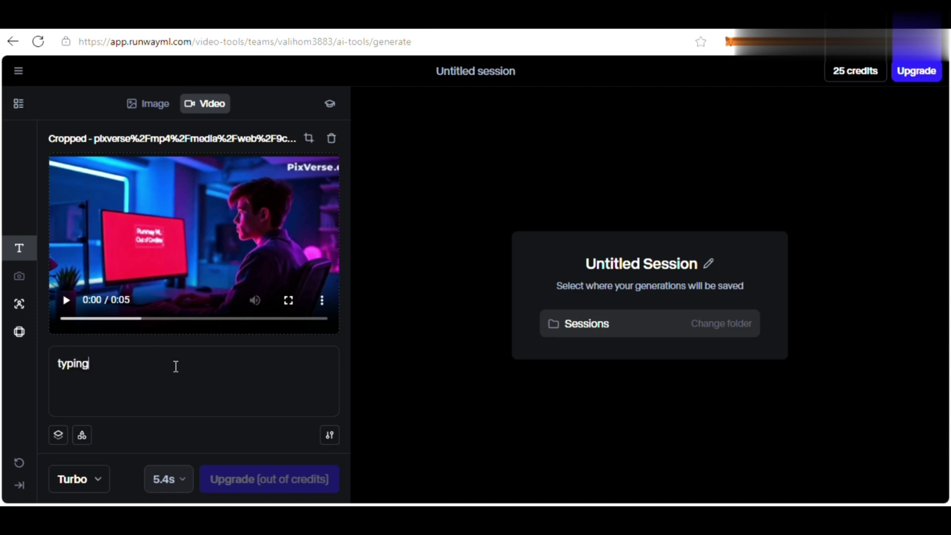
{"action": "type", "text": "g"}
{"action": "key", "text": "Return"}
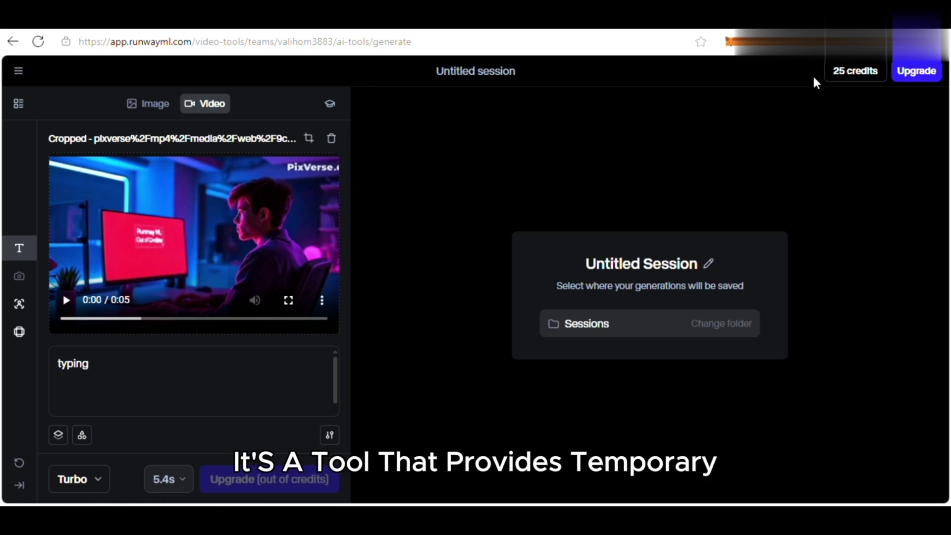
Step: Search Bing for 'smailpro' in a new tab and open smailpro.com
{"action": "key", "text": "ctrl+t"}
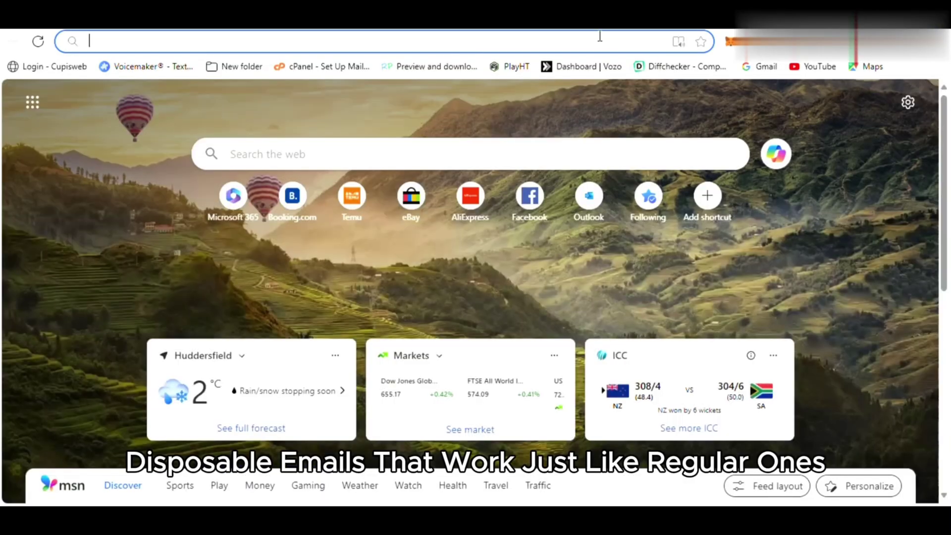
{"action": "left_click", "coordinate": [316, 41]}
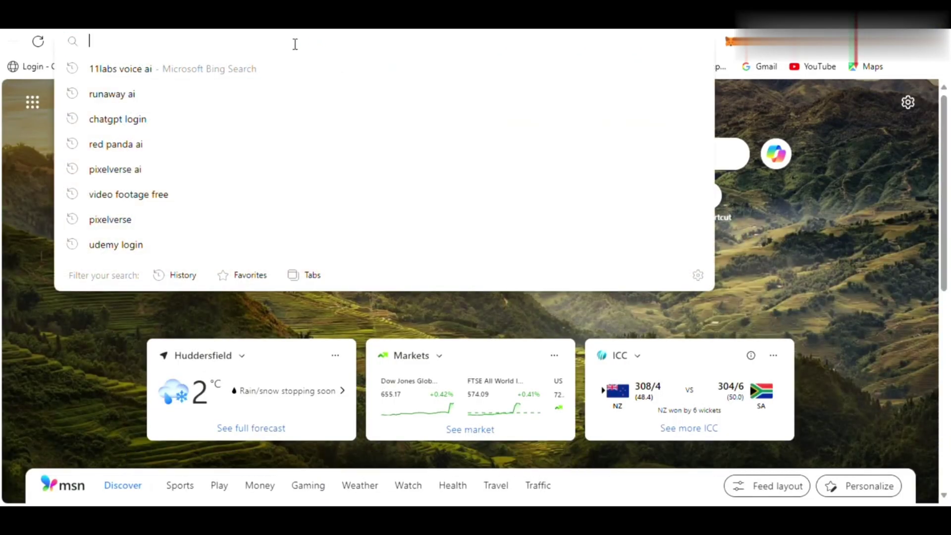
{"action": "key", "text": "Escape"}
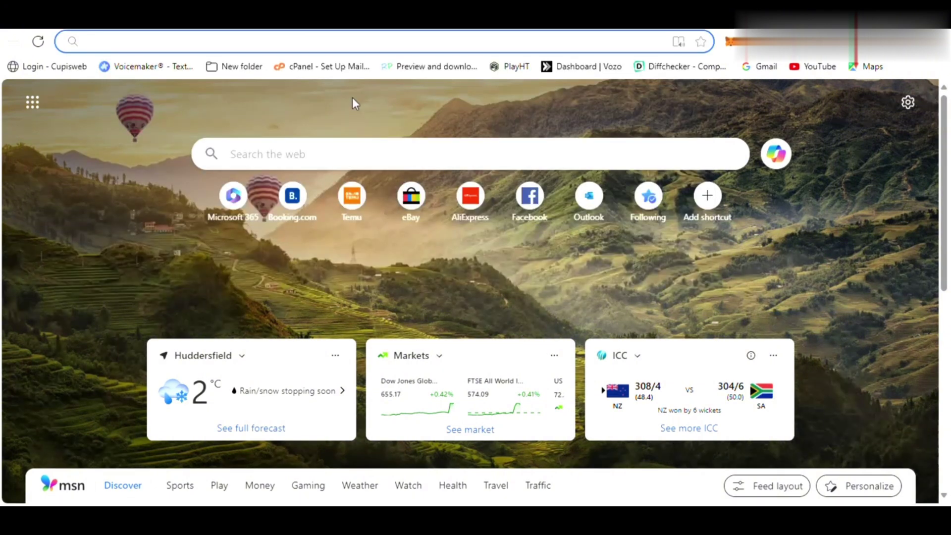
{"action": "left_click", "coordinate": [149, 42]}
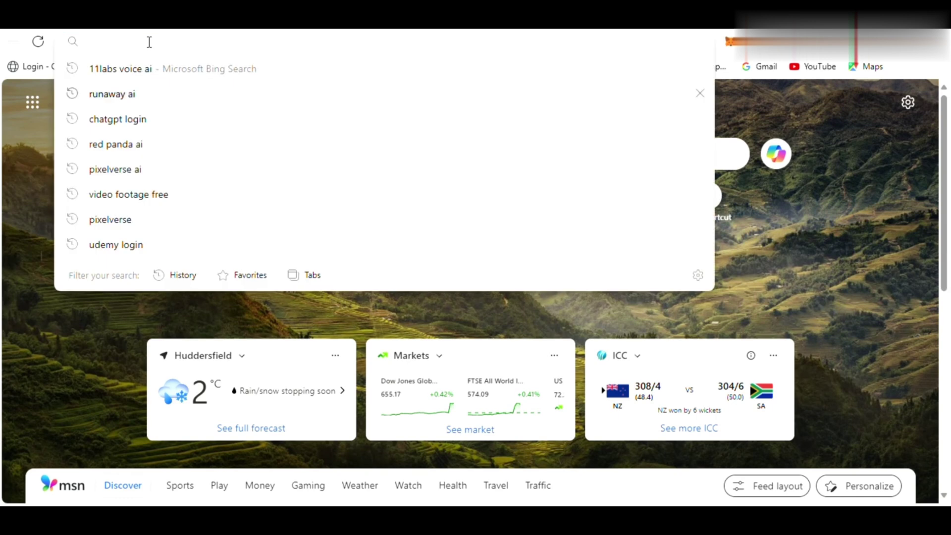
{"action": "type", "text": "smail"}
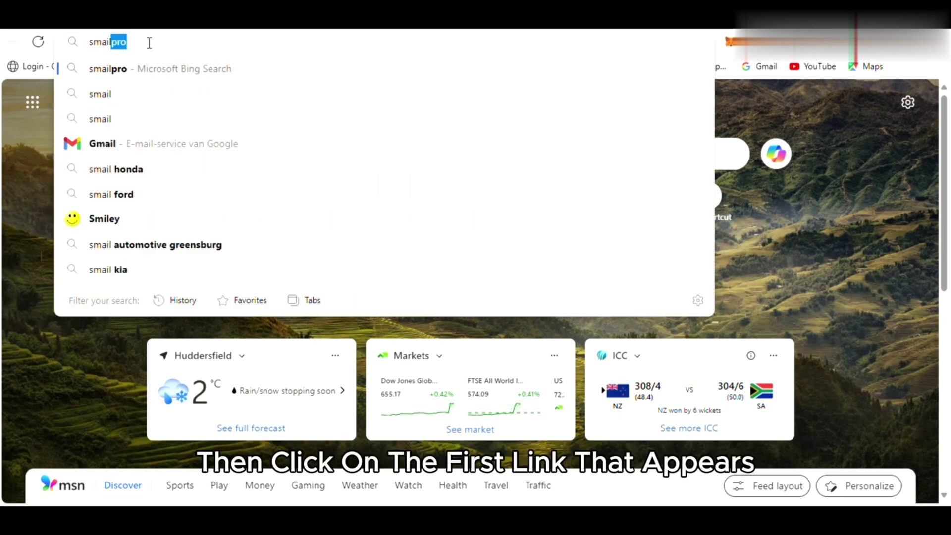
{"action": "left_click", "coordinate": [198, 73]}
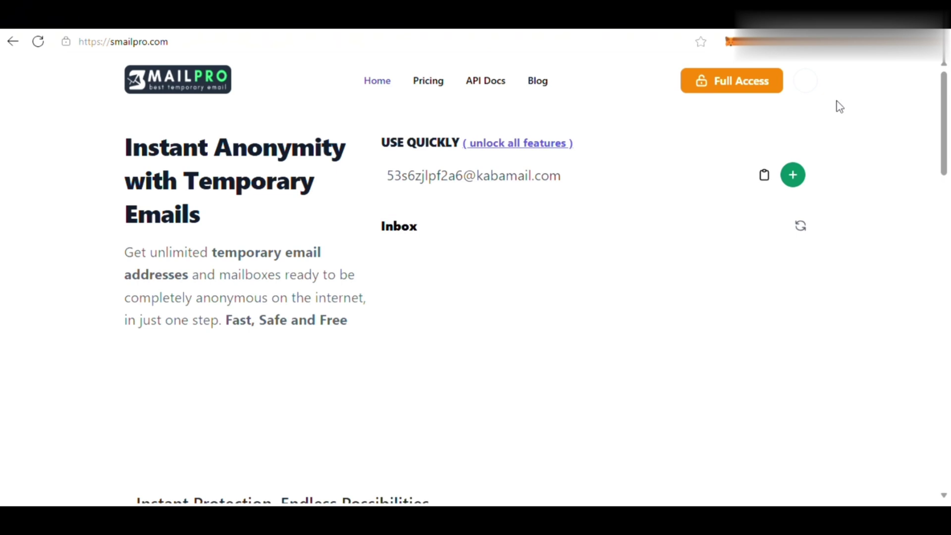
Step: Go from the guest account menu to the SmailPro sign-in page
{"action": "left_click", "coordinate": [806, 90]}
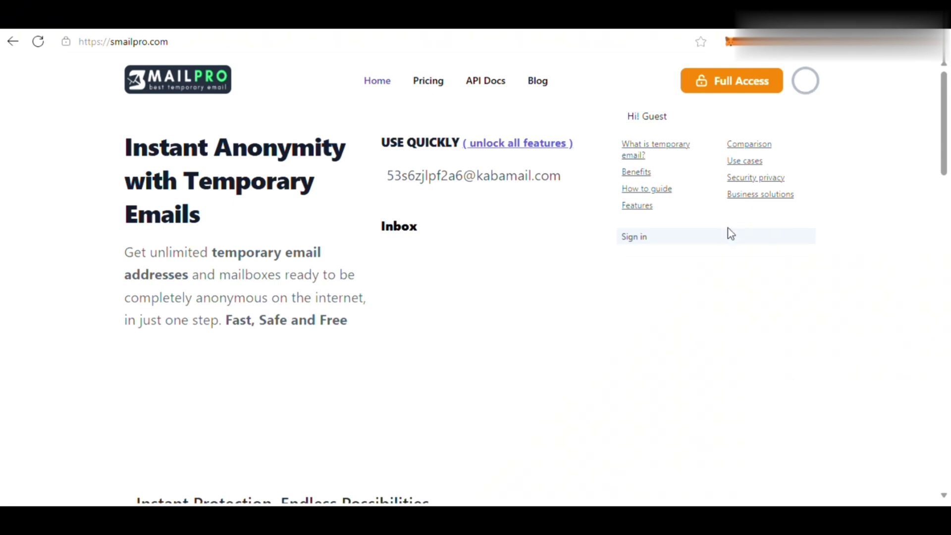
{"action": "left_click", "coordinate": [692, 242]}
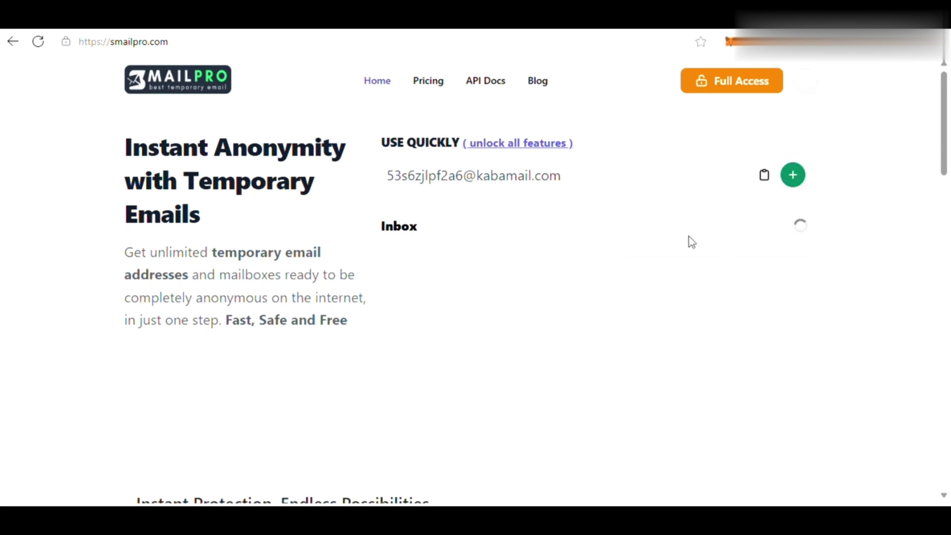
{"action": "left_click", "coordinate": [803, 80]}
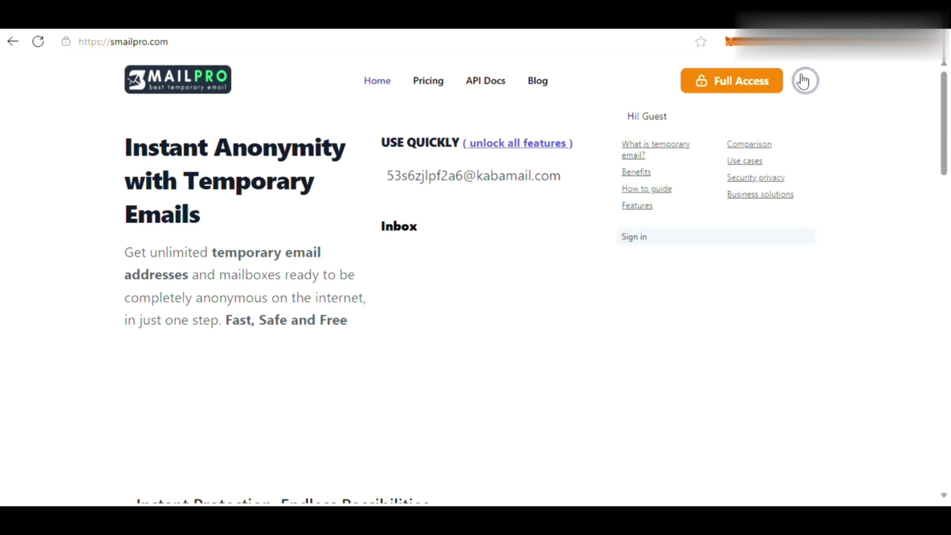
{"action": "left_click", "coordinate": [679, 243]}
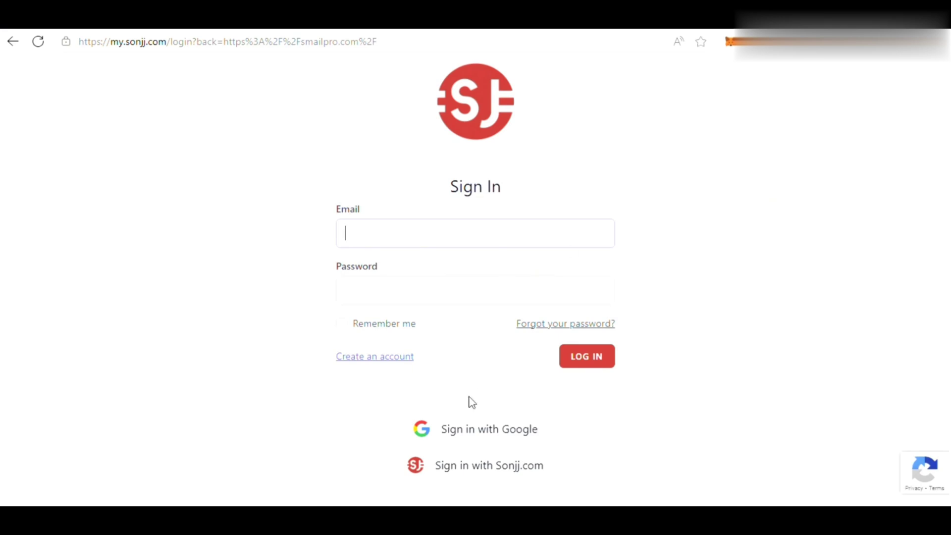
Step: Return from the my.sonjj.com login page to the smailpro.com homepage
{"action": "left_click", "coordinate": [475, 435]}
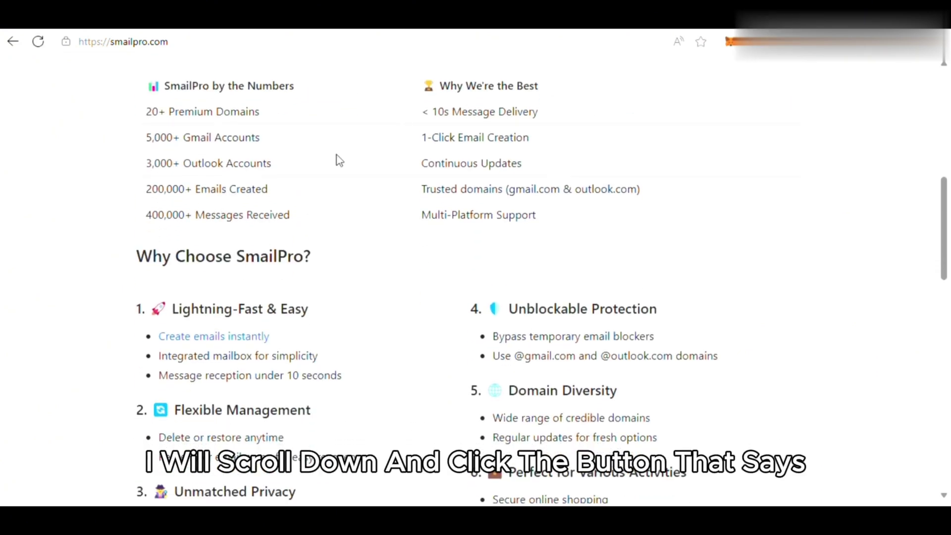
Step: Generate a new temporary Gmail address with SmailPro's Create Temporary Email tool
{"action": "scroll", "coordinate": [337, 159], "scroll_direction": "down", "scroll_amount": 18}
{"action": "scroll", "coordinate": [342, 105], "scroll_direction": "down", "scroll_amount": 1}
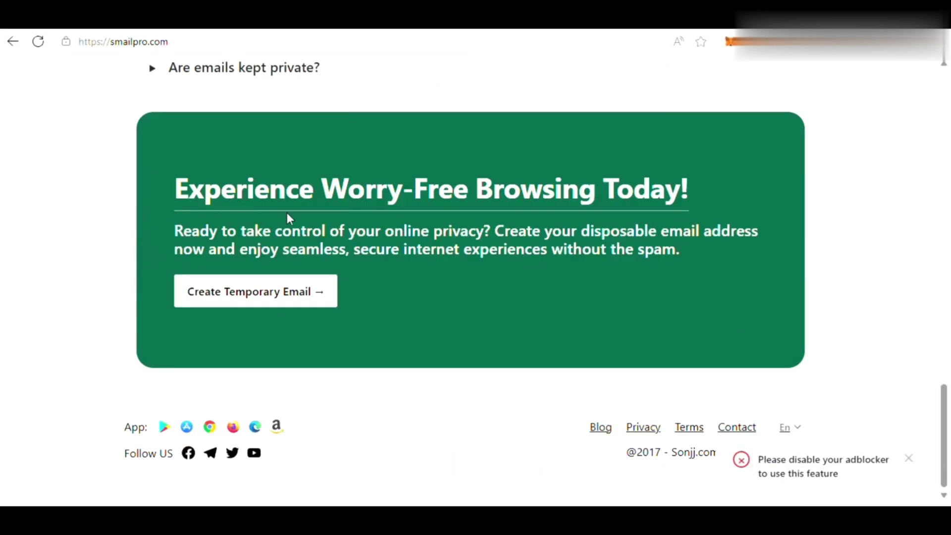
{"action": "left_click", "coordinate": [303, 305]}
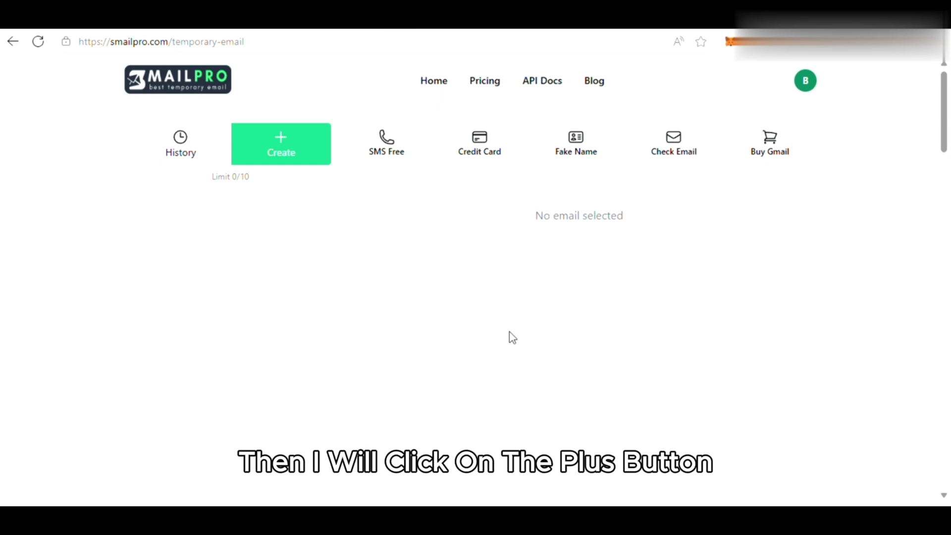
{"action": "left_click", "coordinate": [286, 162]}
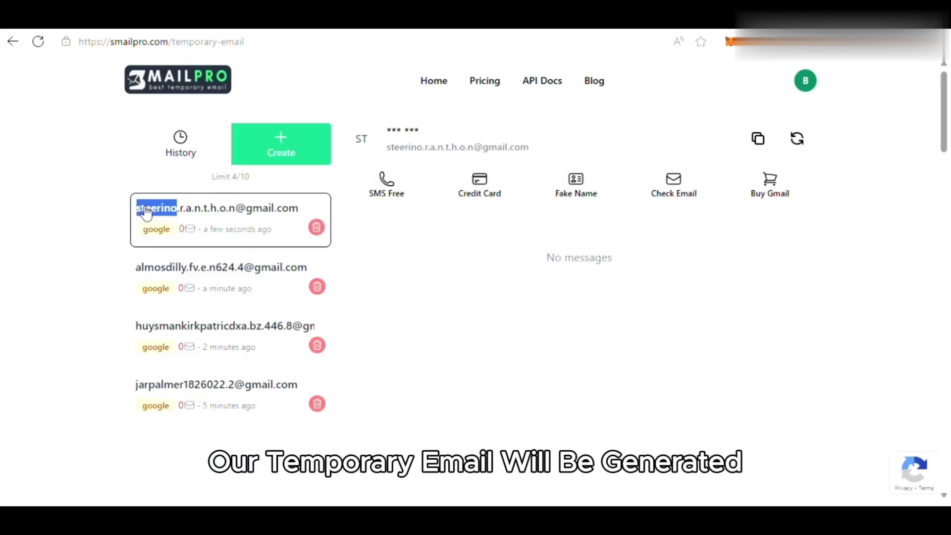
Step: Copy the new Gmail address and go back to the Runway signup page
{"action": "double_click", "coordinate": [146, 209]}
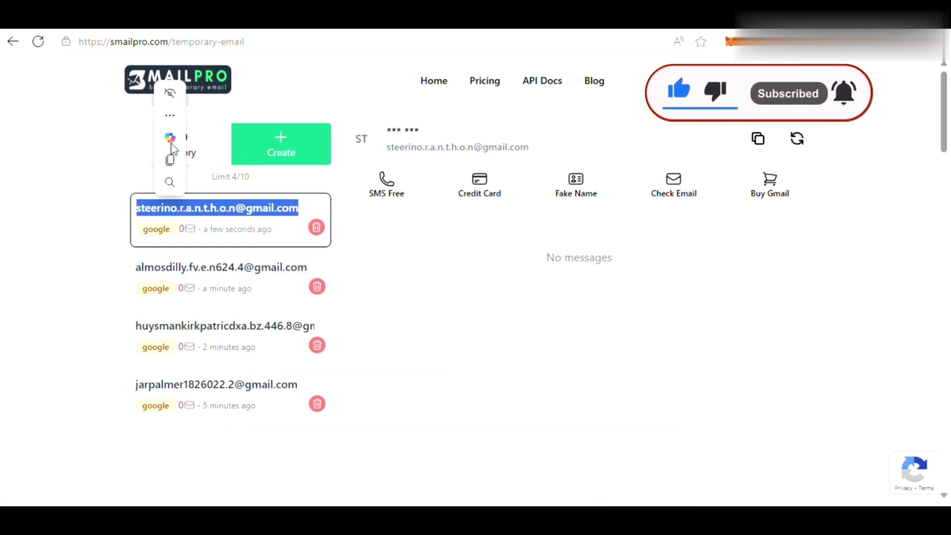
{"action": "left_click", "coordinate": [171, 162]}
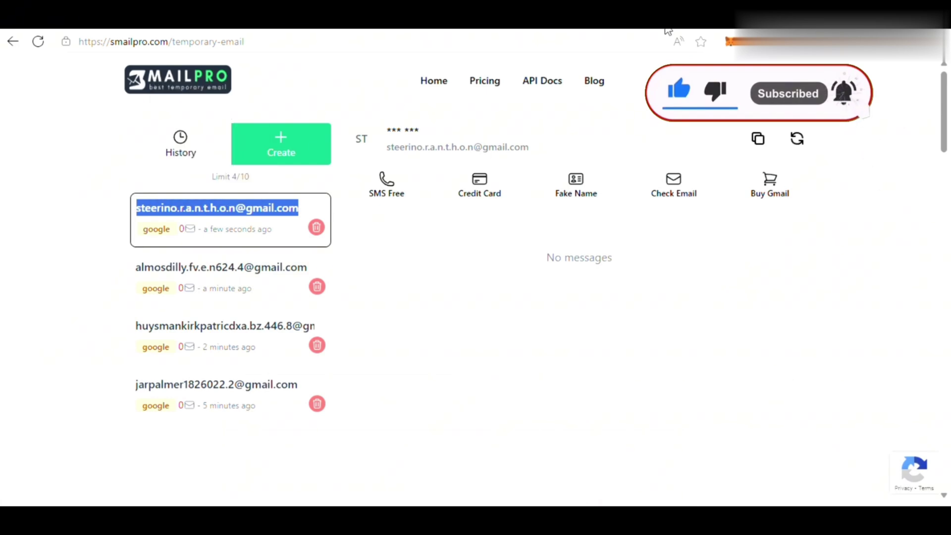
{"action": "left_click", "coordinate": [743, 20]}
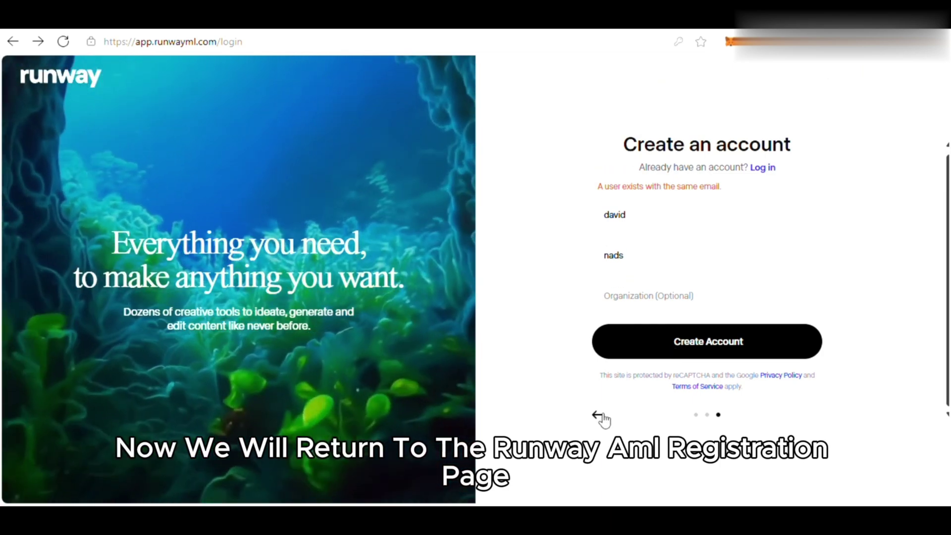
Step: Step the signup form back and paste the new temporary Gmail address into the email field
{"action": "left_click", "coordinate": [601, 417]}
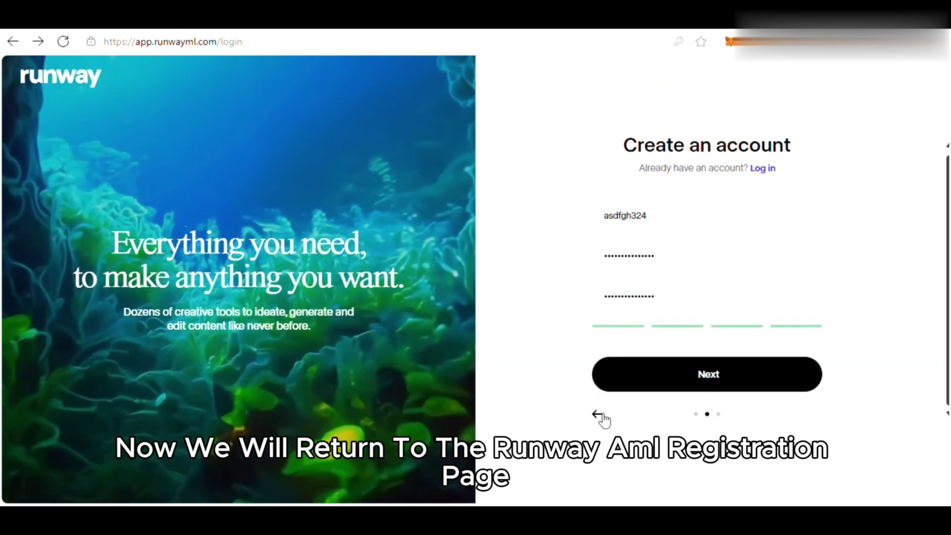
{"action": "left_click", "coordinate": [601, 418]}
{"action": "triple_click", "coordinate": [603, 423]}
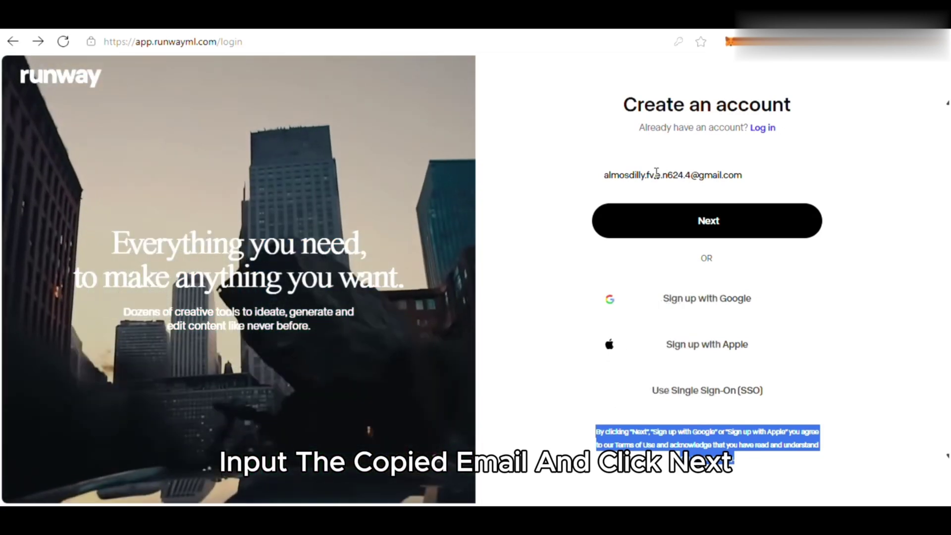
{"action": "triple_click", "coordinate": [656, 172]}
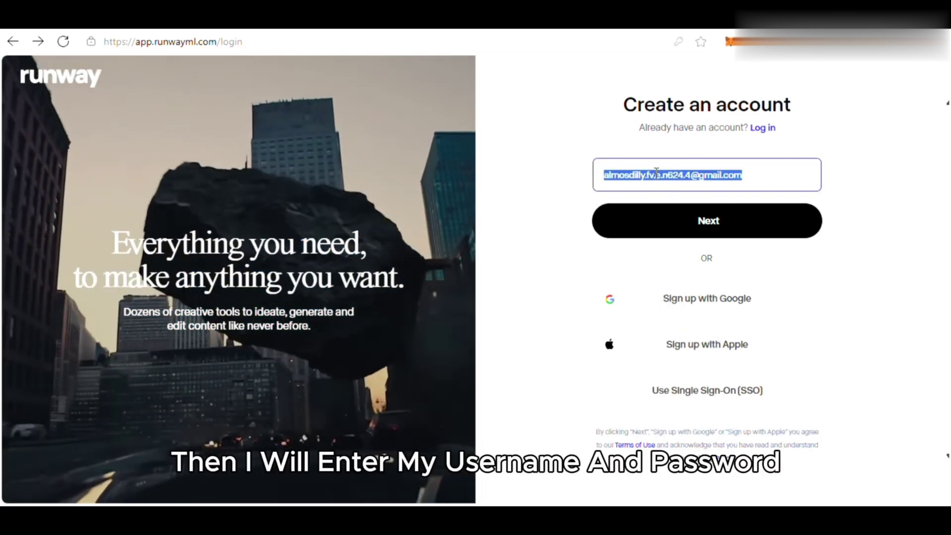
{"action": "right_click", "coordinate": [657, 174]}
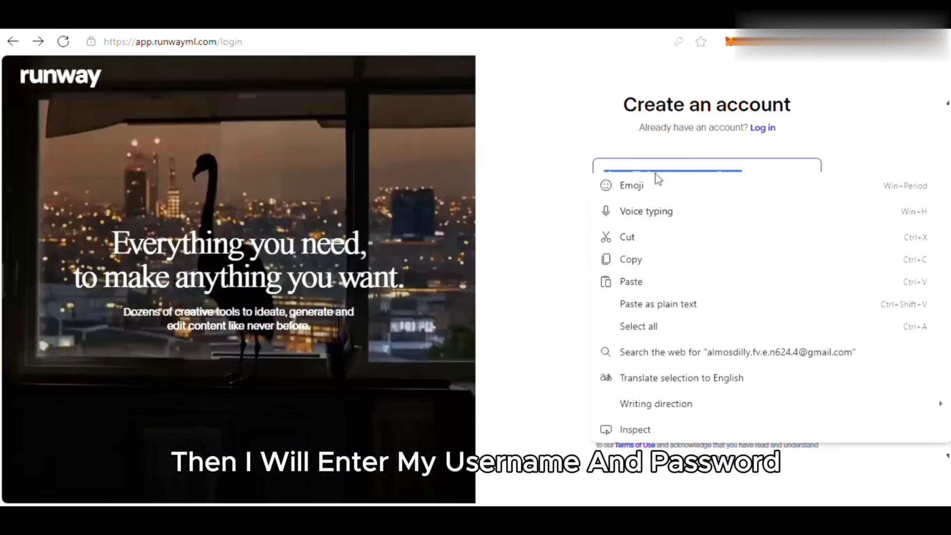
{"action": "left_click", "coordinate": [658, 284]}
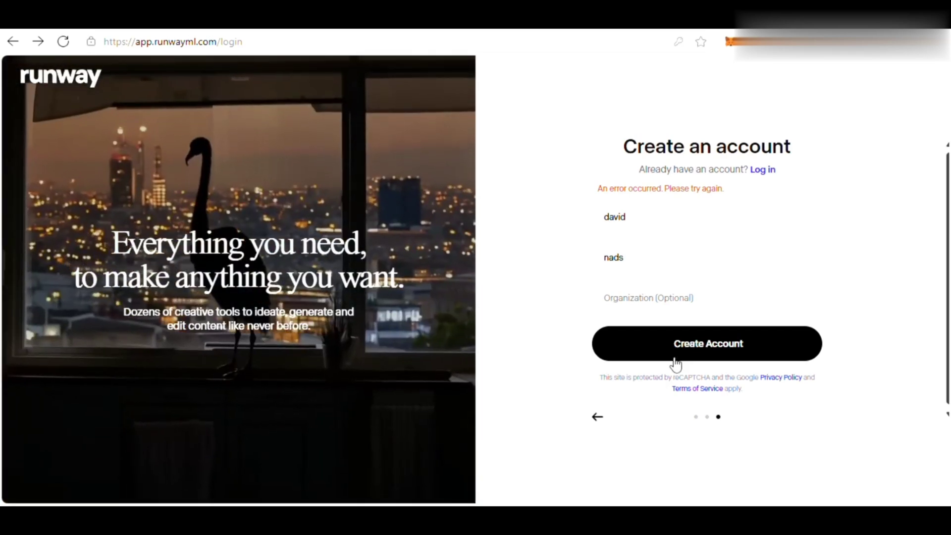
Step: Create the account so a verification code is sent, then return to the SmailPro inbox
{"action": "left_click", "coordinate": [708, 344]}
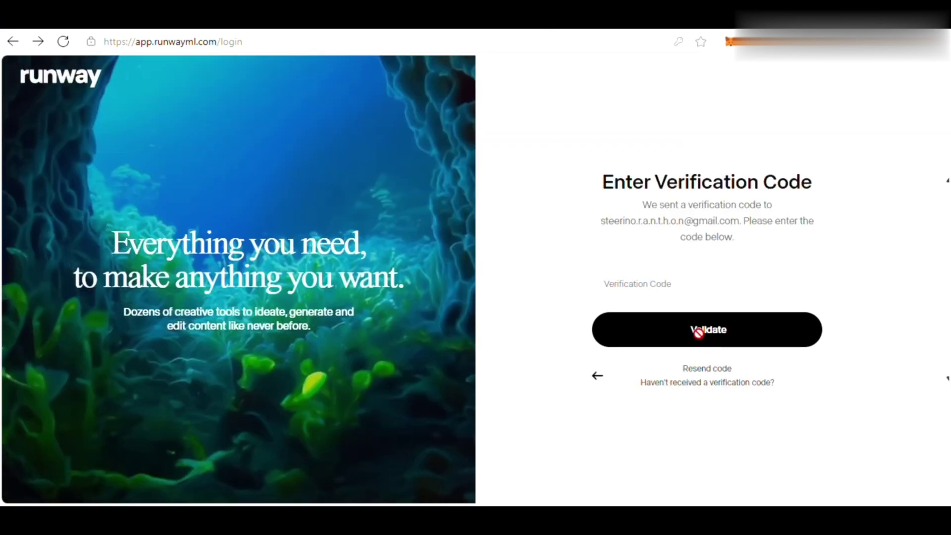
{"action": "left_click", "coordinate": [701, 329]}
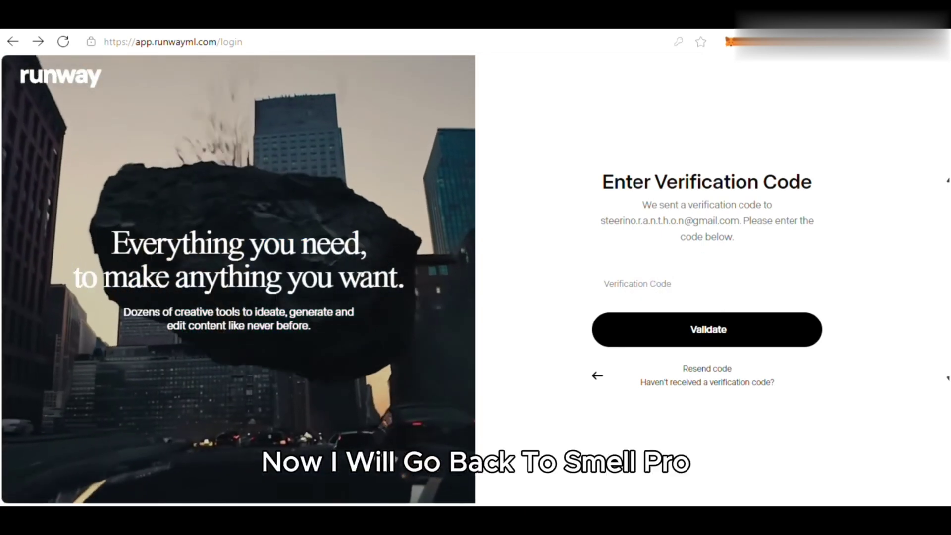
{"action": "key", "text": "ctrl+Tab"}
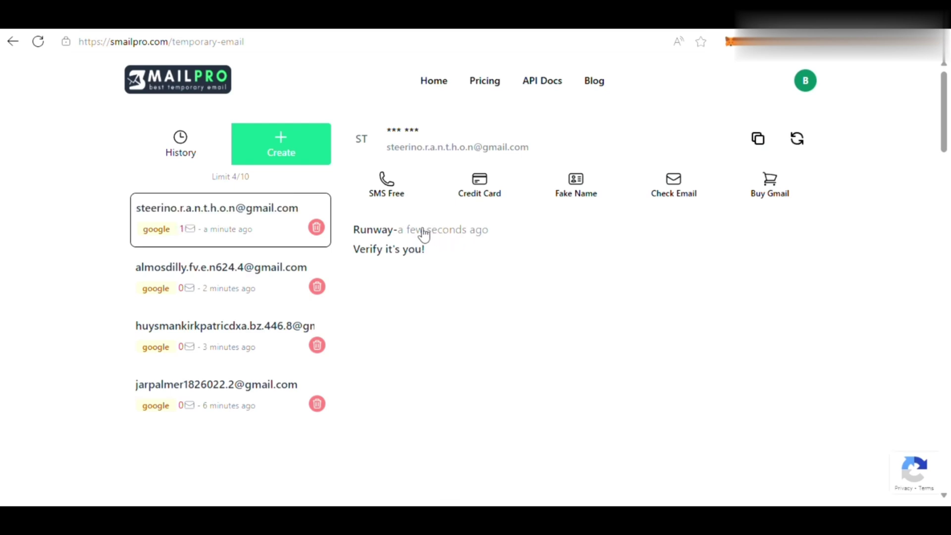
Step: Open the Runway 'Verify it's you!' email in the SmailPro inbox to reveal the code
{"action": "left_click", "coordinate": [407, 251]}
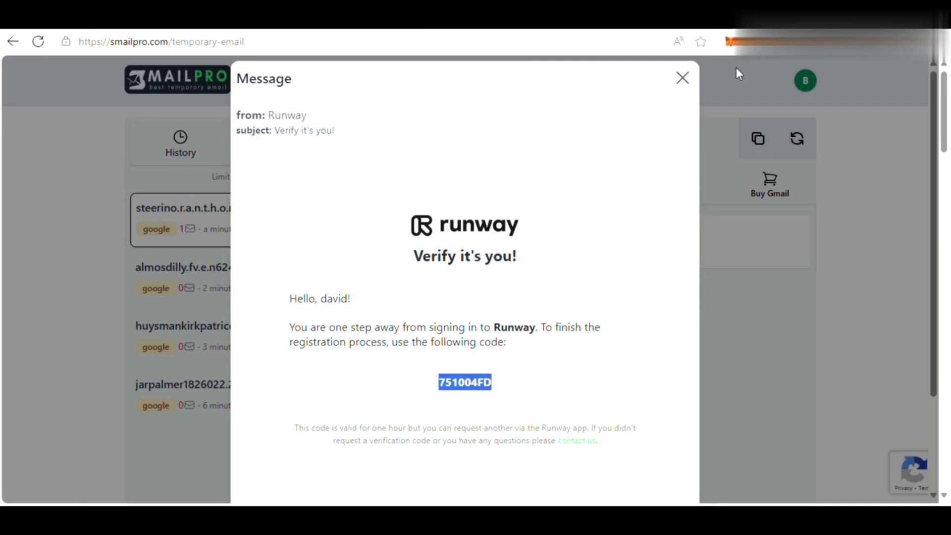
Step: Paste the emailed code into Runway's Verification Code field and validate it
{"action": "left_click", "coordinate": [716, 10]}
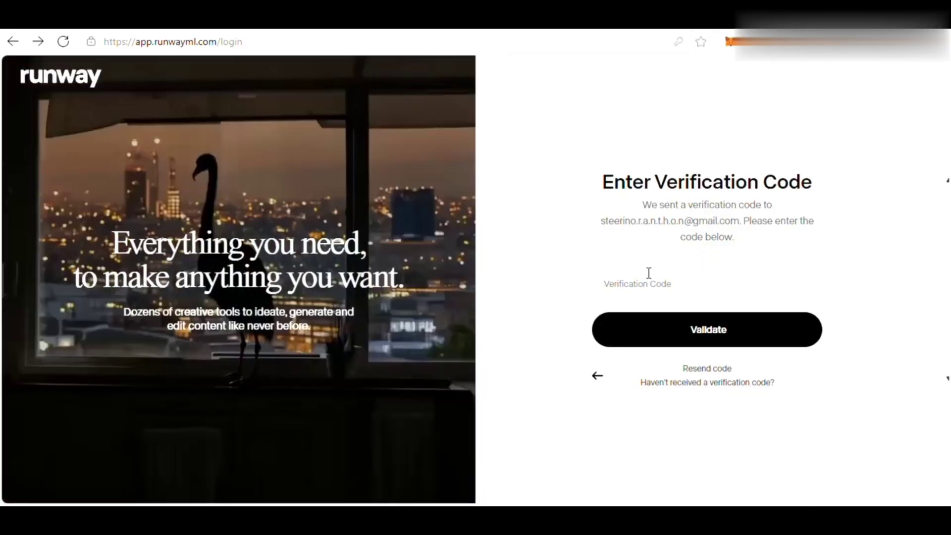
{"action": "left_click", "coordinate": [645, 284]}
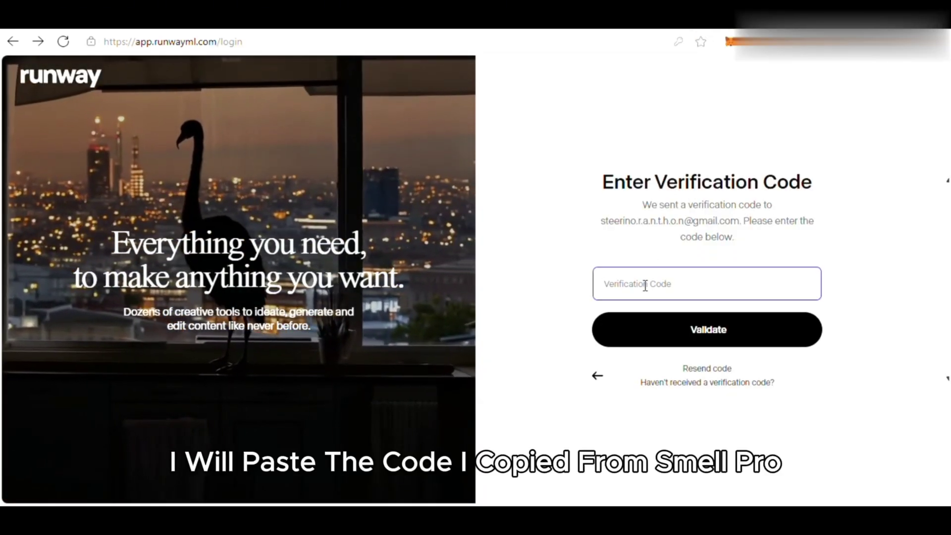
{"action": "key", "text": "ctrl+v"}
{"action": "left_click", "coordinate": [690, 331]}
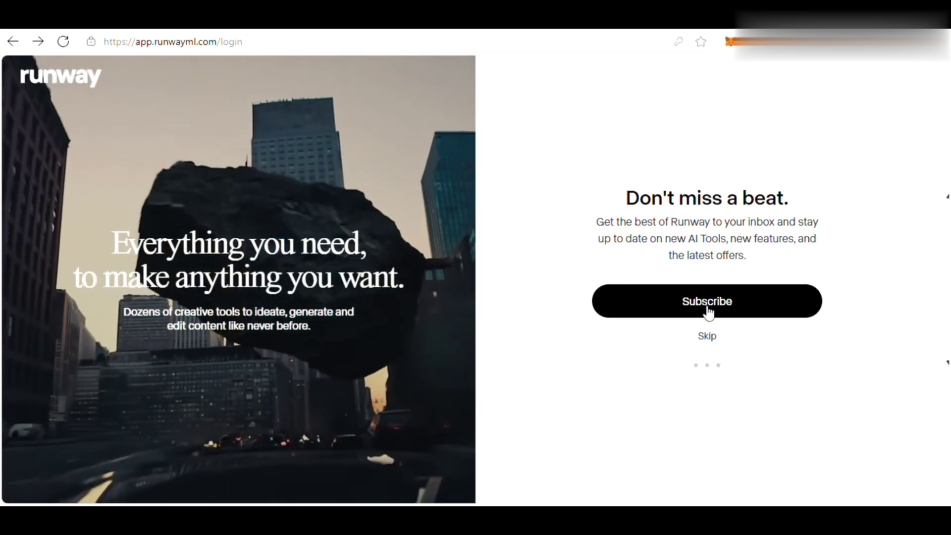
Step: Skip the newsletter, continue past the welcome dialog, and close the Upgrade to Standard offer
{"action": "left_click", "coordinate": [707, 335]}
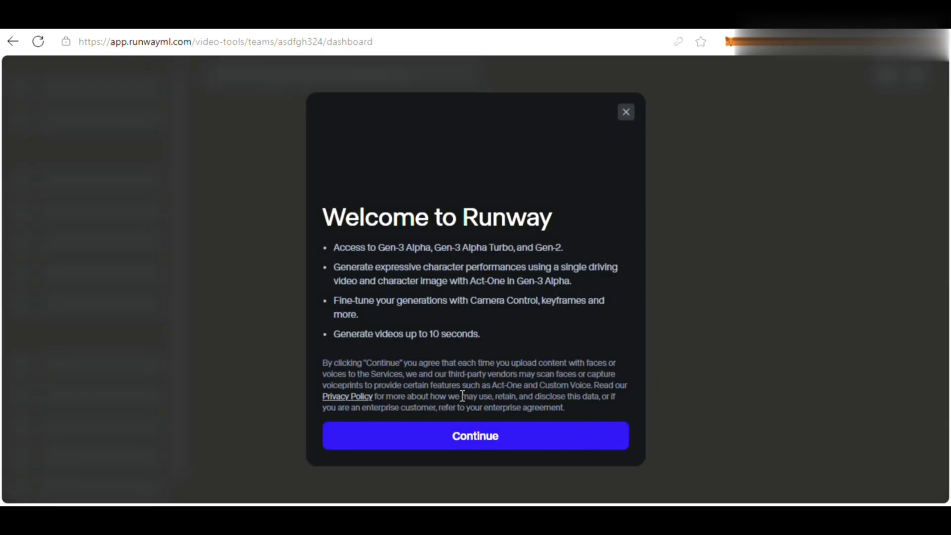
{"action": "left_click", "coordinate": [489, 434]}
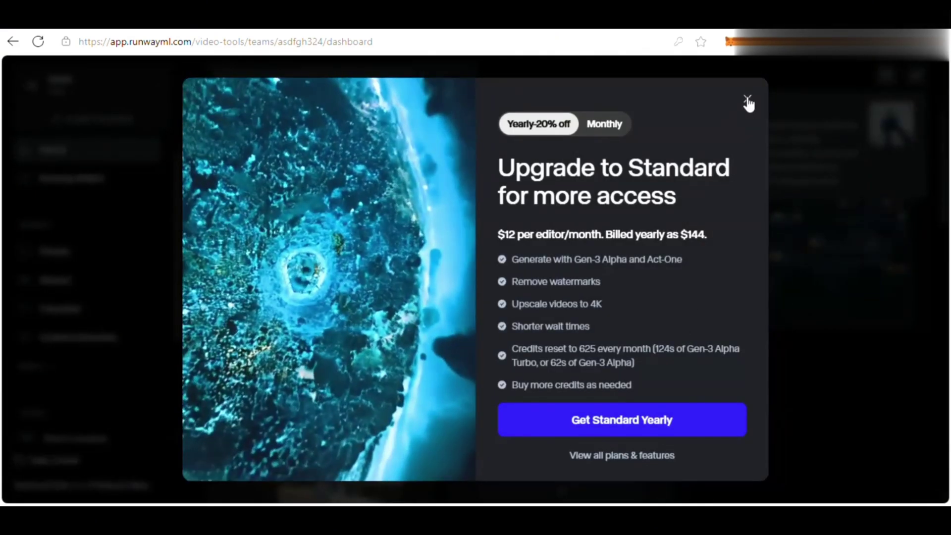
{"action": "left_click", "coordinate": [748, 99]}
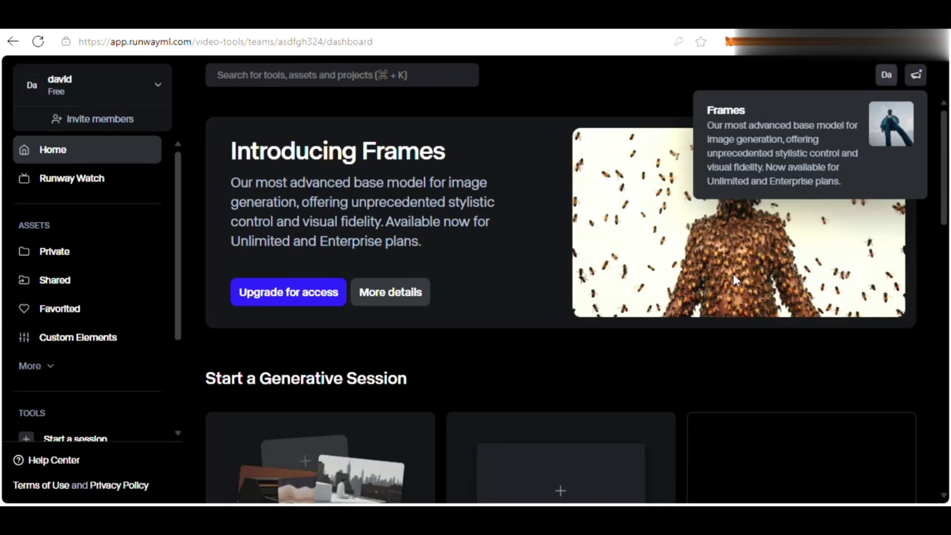
{"action": "scroll", "coordinate": [350, 396], "scroll_direction": "down", "scroll_amount": 8}
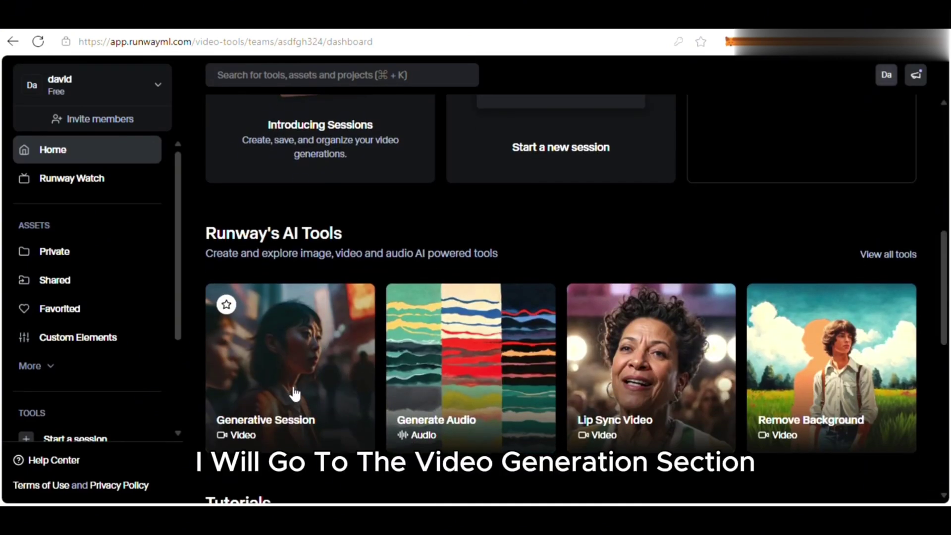
Step: Start a Generative Session from Runway's AI Tools, showing the 125 free credits
{"action": "left_click", "coordinate": [293, 393]}
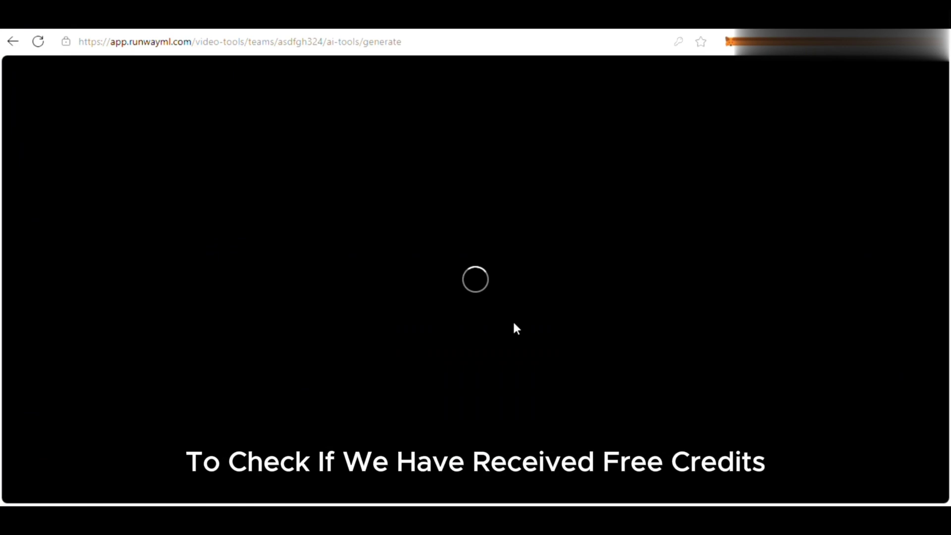